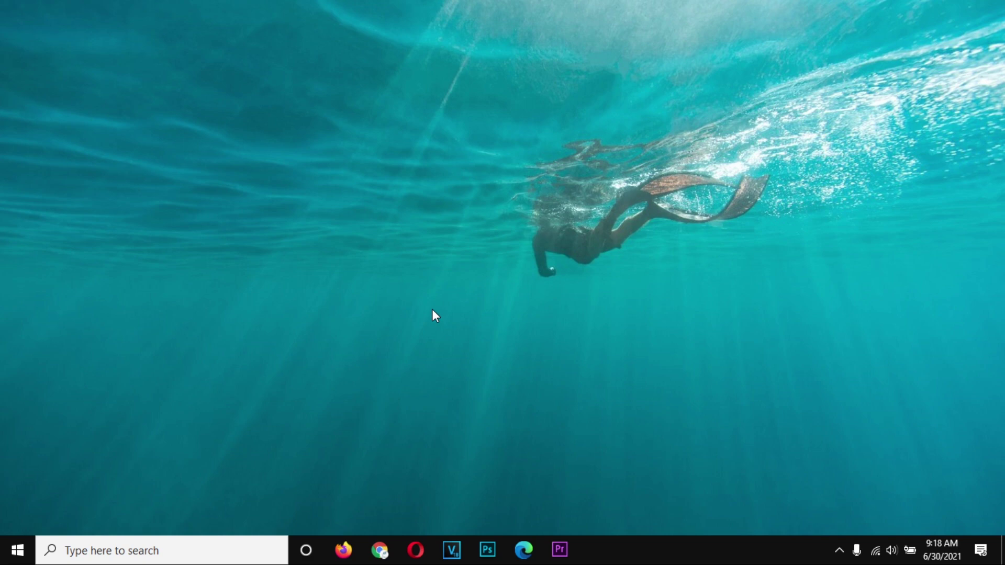
Launch Google Chrome from the taskbar
{"action": "left_click", "coordinate": [379, 550]}
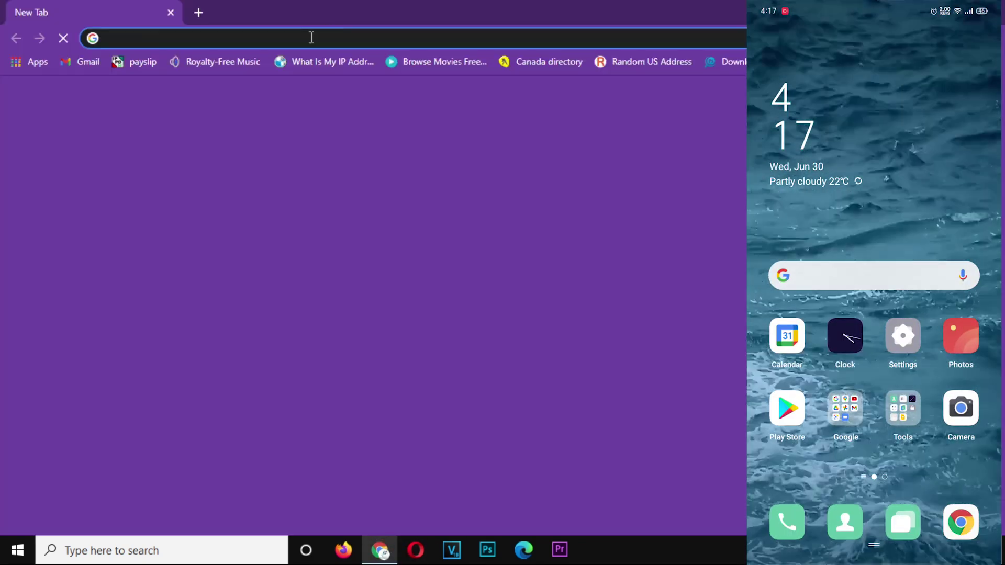
Load iriun.com in Chrome's address bar
{"action": "left_click", "coordinate": [306, 44]}
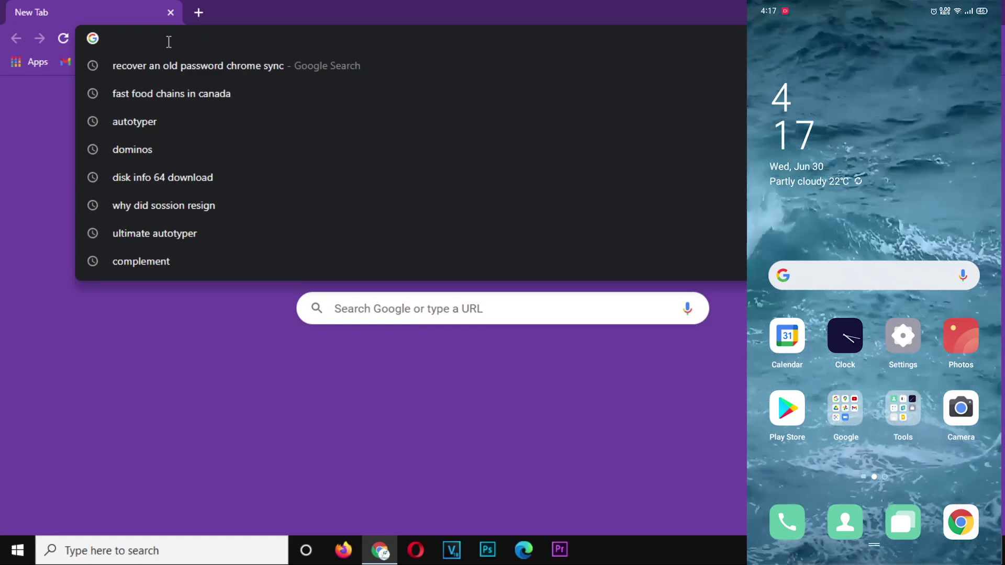
{"action": "type", "text": "iru"}
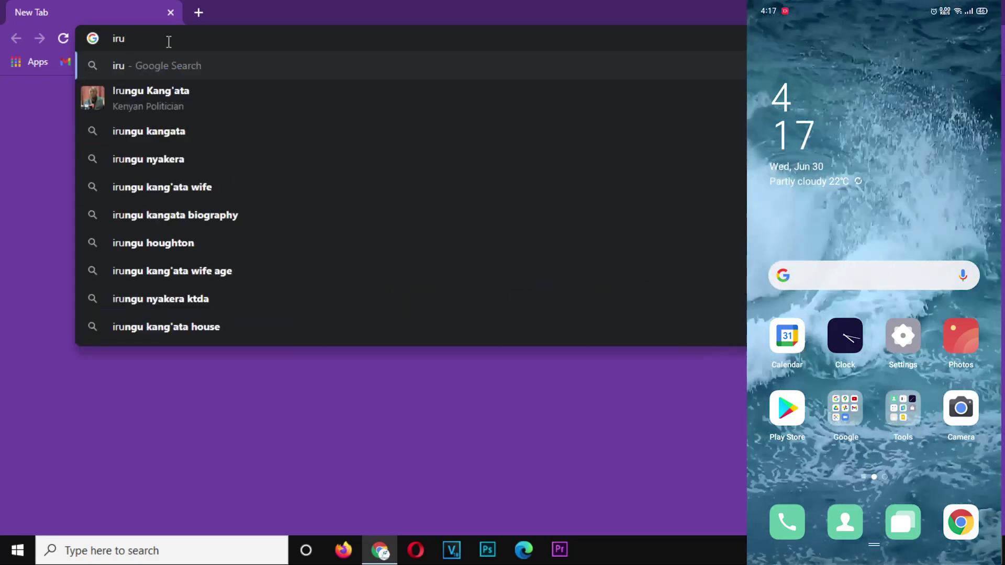
{"action": "key", "text": "BackSpace"}
{"action": "key", "text": "BackSpace"}
{"action": "key", "text": "BackSpace"}
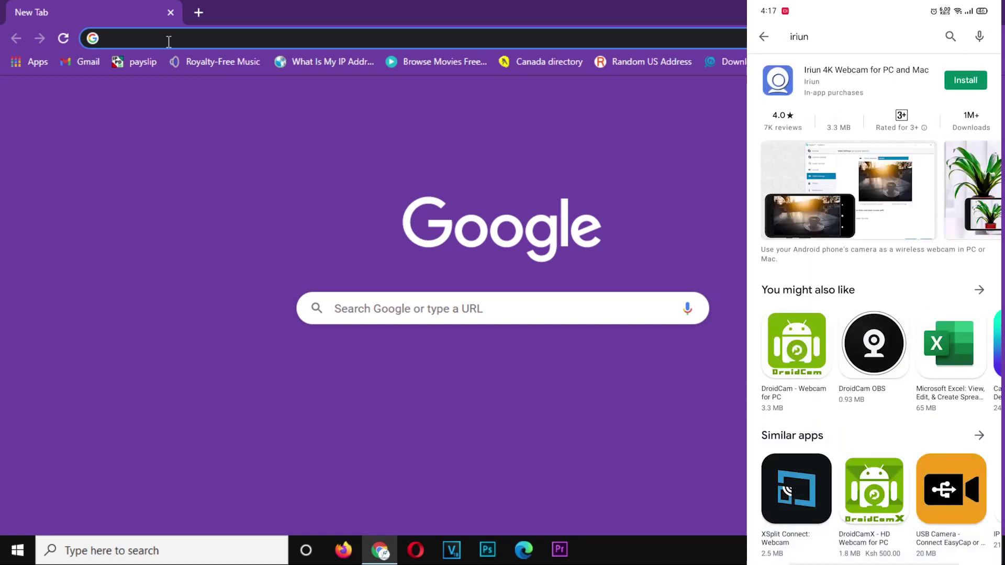
{"action": "type", "text": "iriu"}
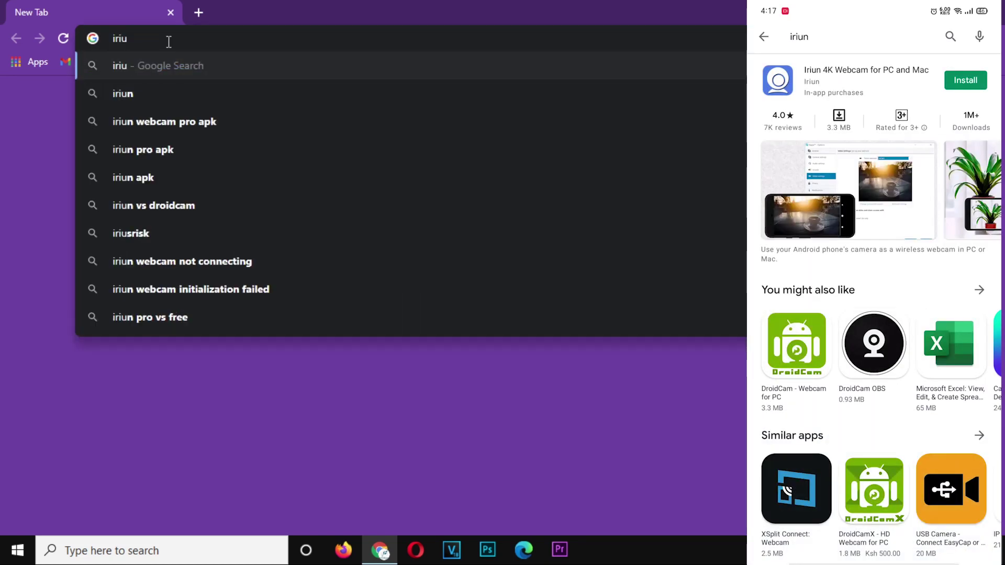
{"action": "type", "text": "nco"}
{"action": "key", "text": "BackSpace"}
{"action": "key", "text": "BackSpace"}
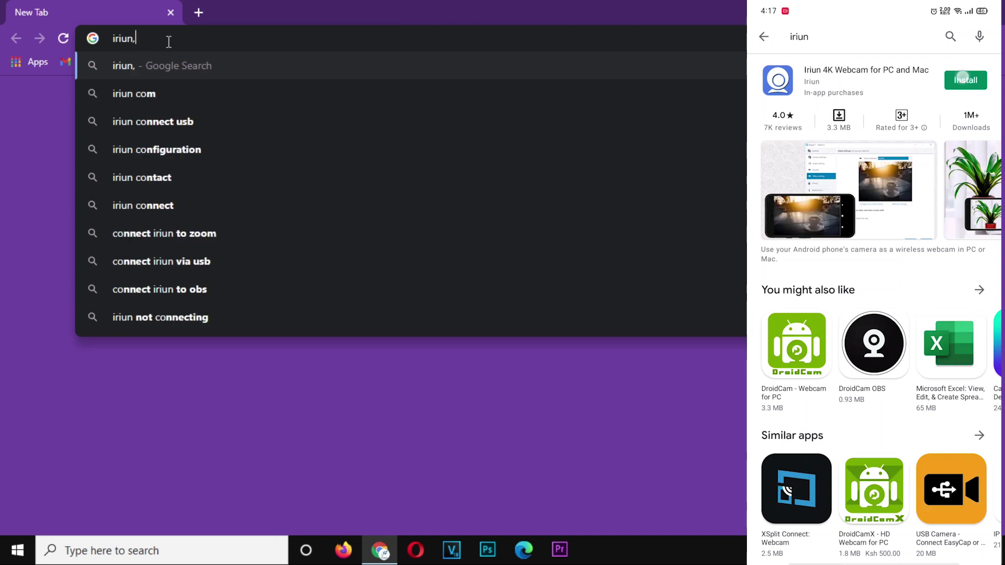
{"action": "type", "text": ".com"}
{"action": "key", "text": "Return"}
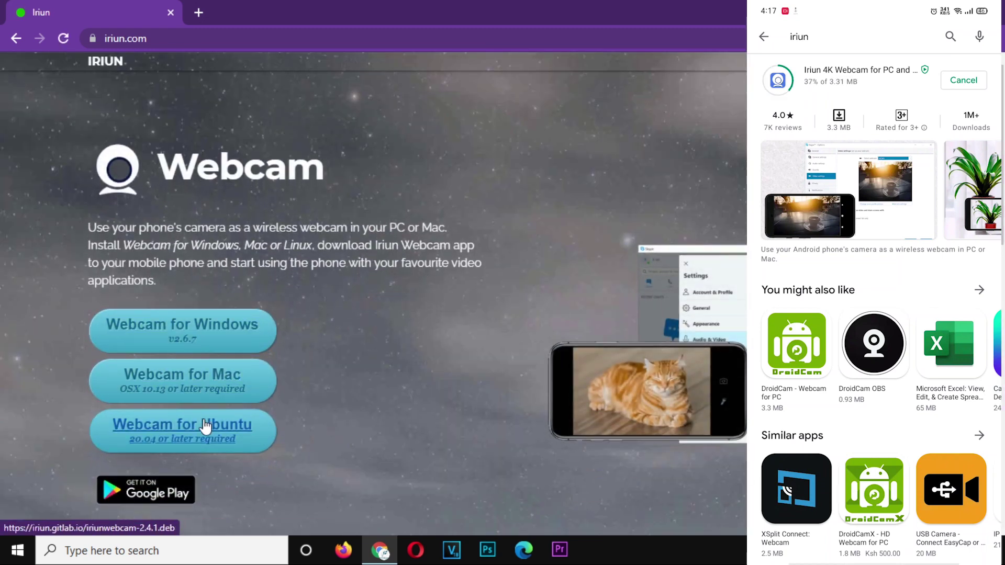
Download the WinWebcam-2.6.7.exe Windows installer via IDM, then minimize Chrome
{"action": "scroll", "coordinate": [344, 332], "scroll_direction": "down", "scroll_amount": 2}
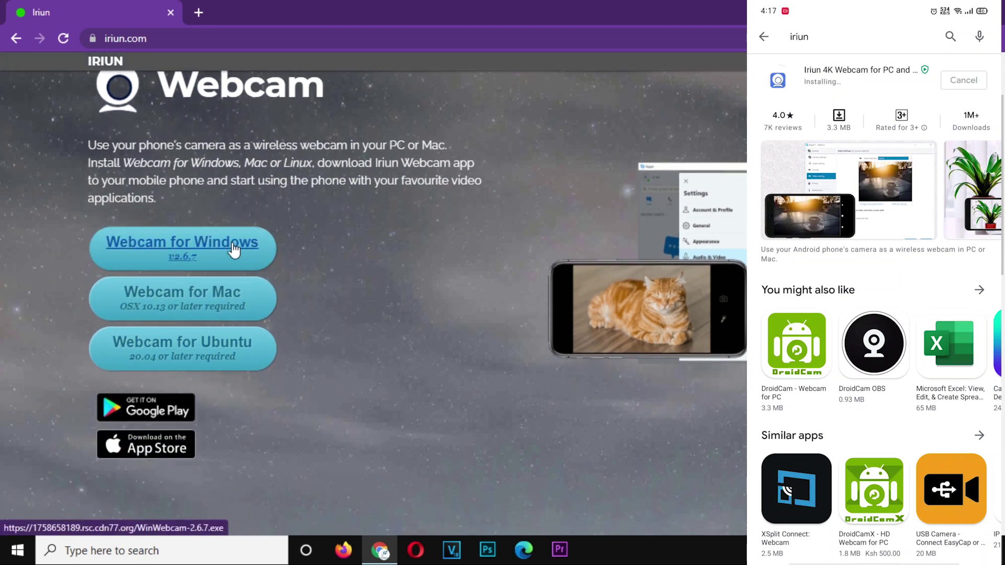
{"action": "left_click", "coordinate": [206, 251]}
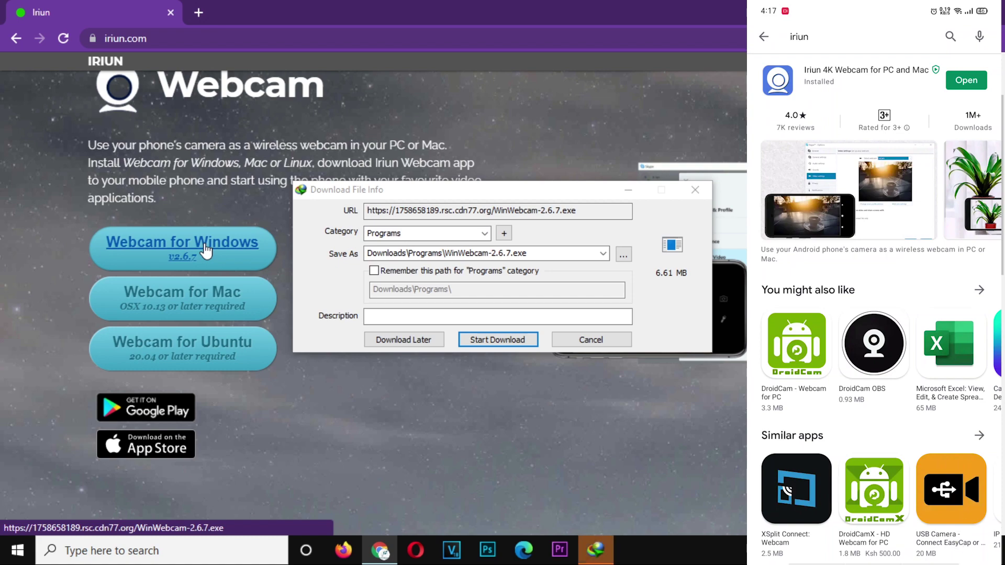
{"action": "left_click", "coordinate": [505, 339]}
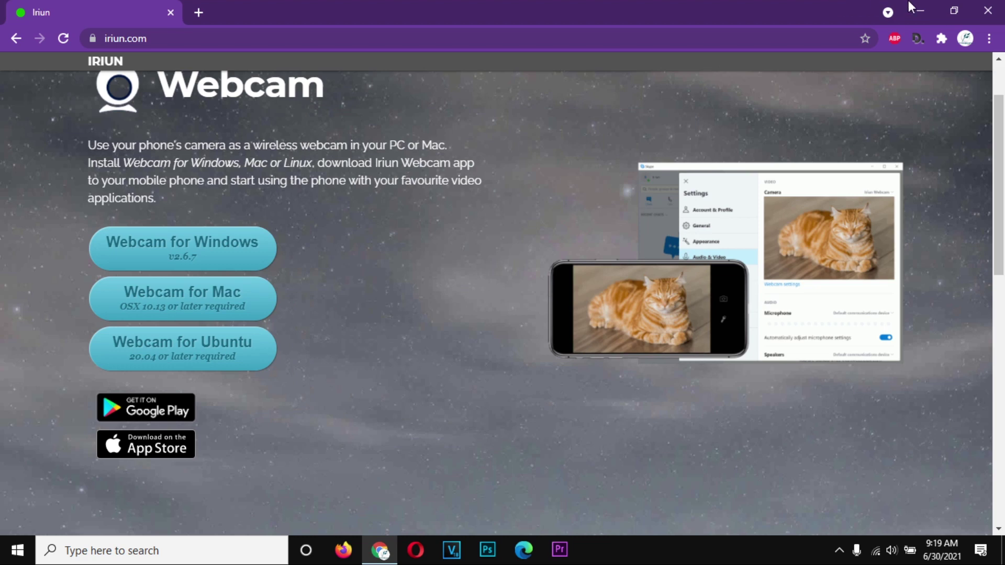
{"action": "left_click", "coordinate": [912, 12]}
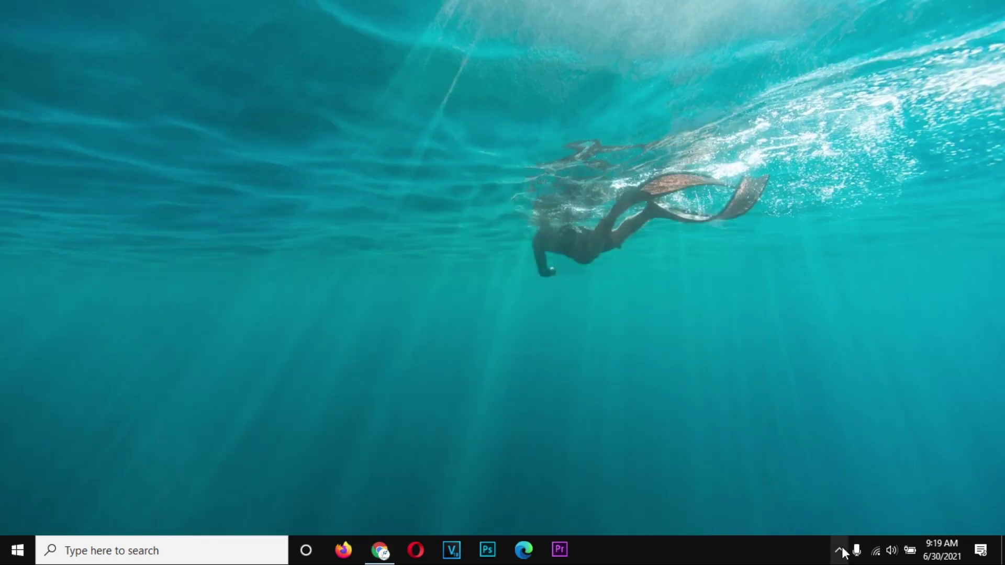
Open WinWebcam-2.6.7.exe's folder from Internet Download Manager and run the installer
{"action": "left_click", "coordinate": [841, 549]}
{"action": "double_click", "coordinate": [840, 519]}
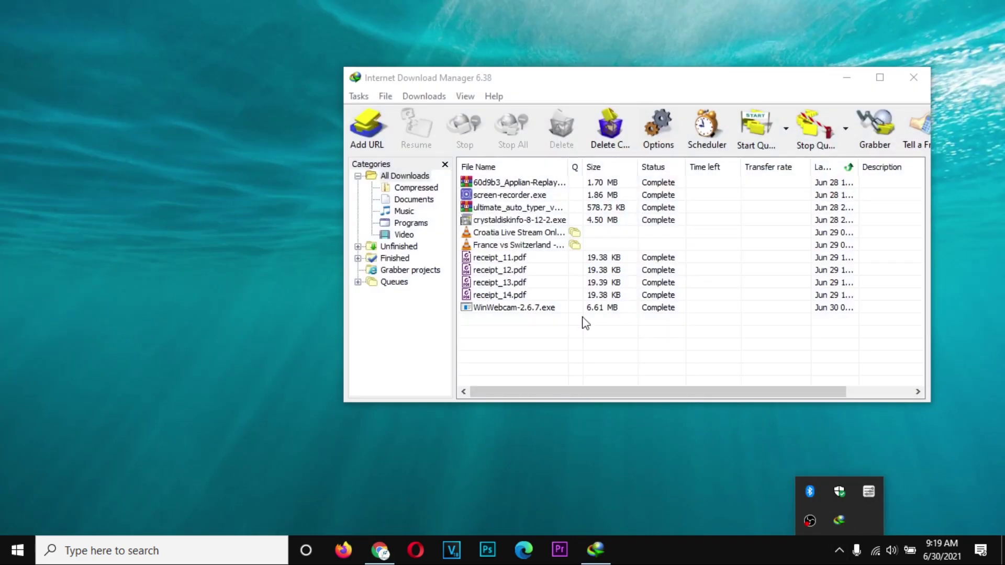
{"action": "right_click", "coordinate": [524, 307]}
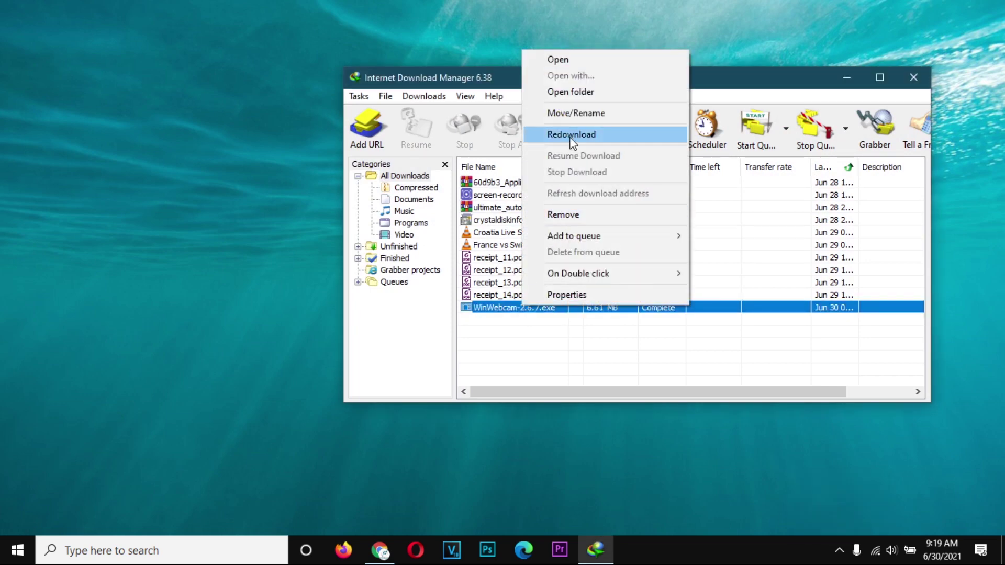
{"action": "left_click", "coordinate": [572, 92]}
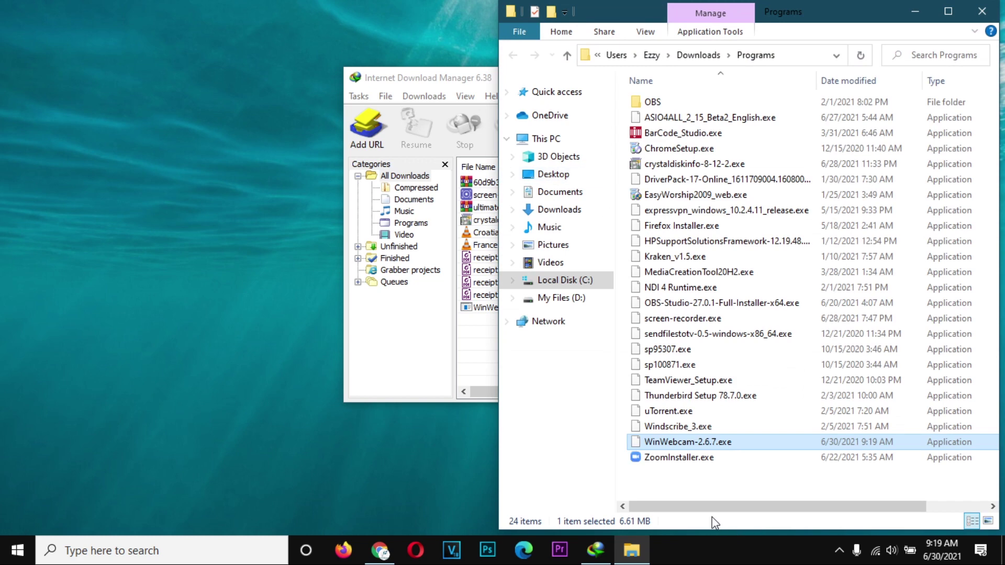
{"action": "double_click", "coordinate": [643, 443]}
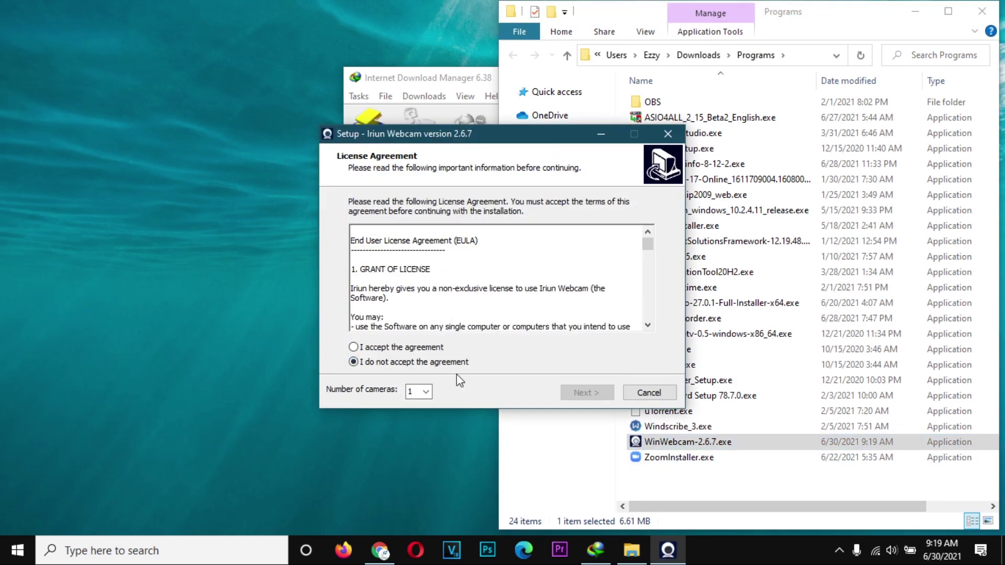
Accept the license and install to the default C:\Program Files (x86)\Iriun Webcam folder
{"action": "left_click", "coordinate": [413, 347]}
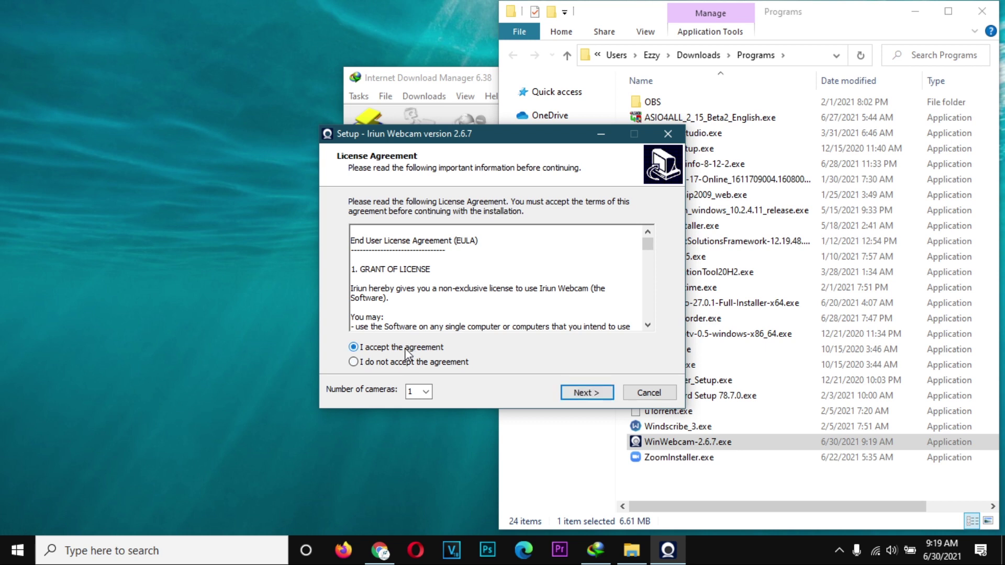
{"action": "left_click", "coordinate": [581, 392]}
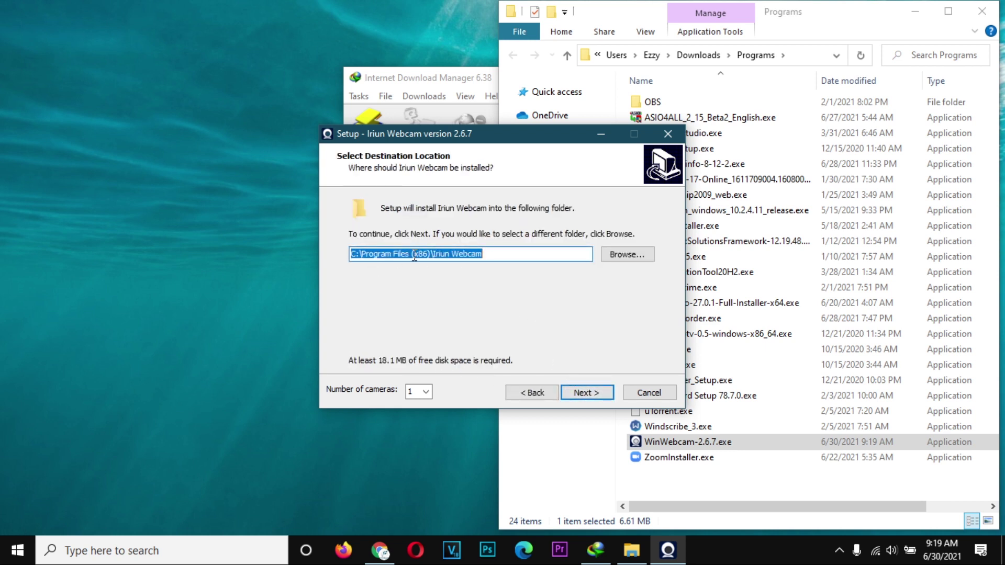
{"action": "left_click", "coordinate": [585, 392]}
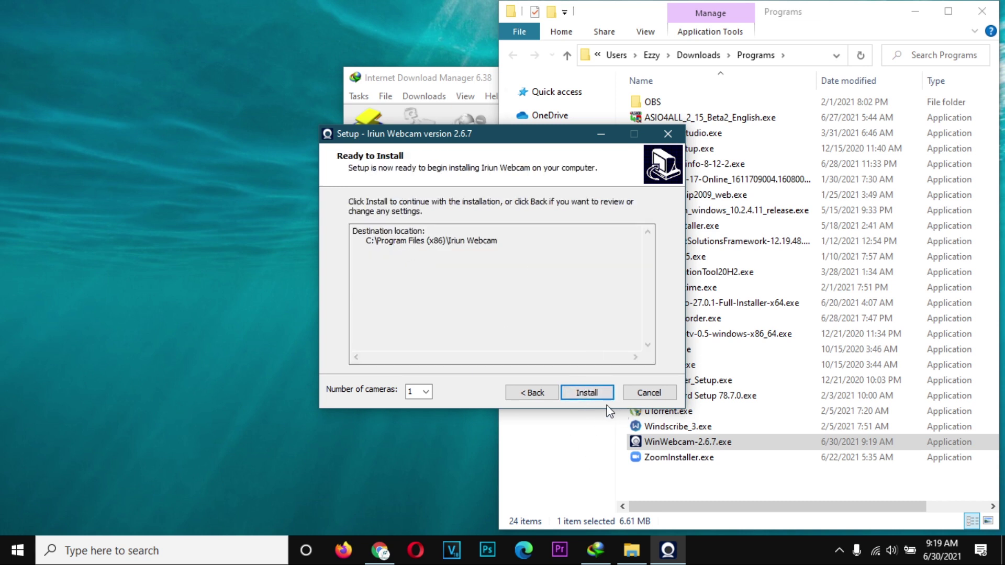
{"action": "left_click", "coordinate": [587, 393]}
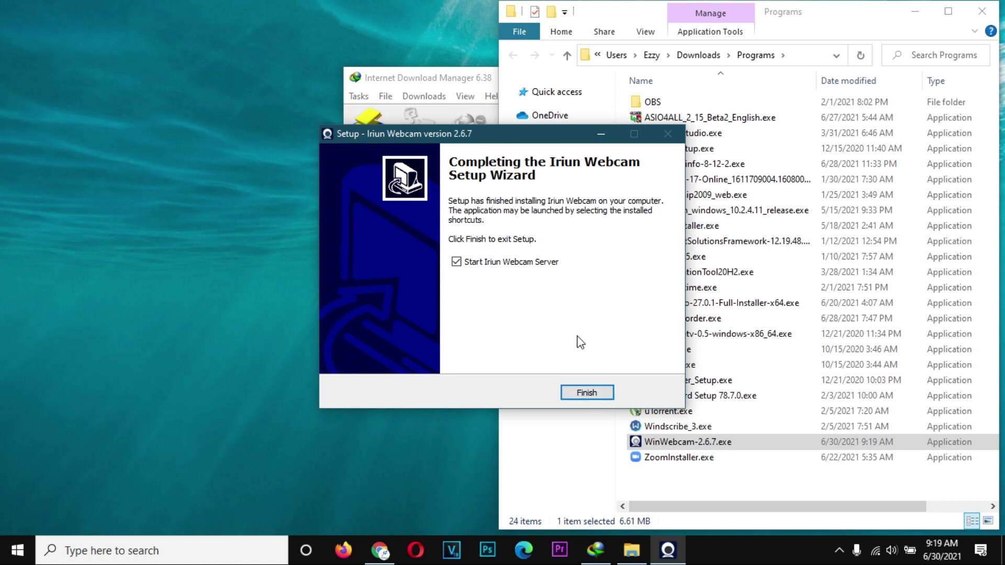
Finish setup, close IDM, File Explorer and Iriun Webcam windows, and open Windows search
{"action": "left_click", "coordinate": [590, 393]}
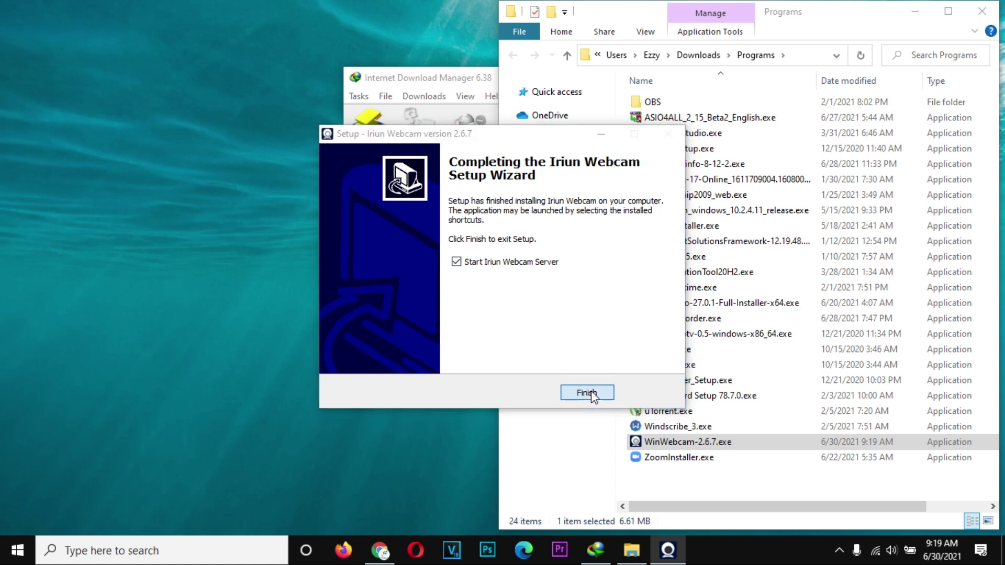
{"action": "left_click", "coordinate": [458, 77]}
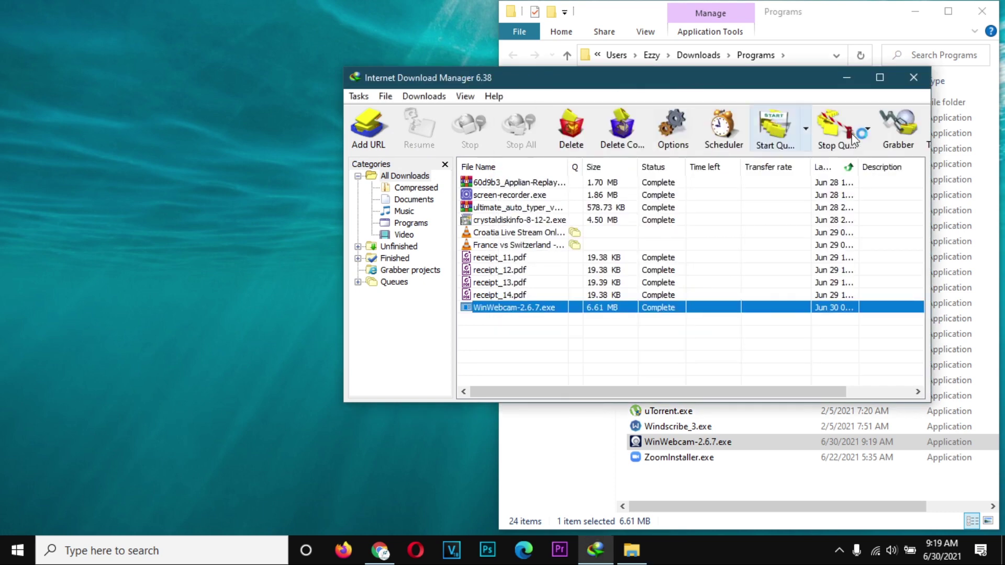
{"action": "left_click", "coordinate": [920, 81]}
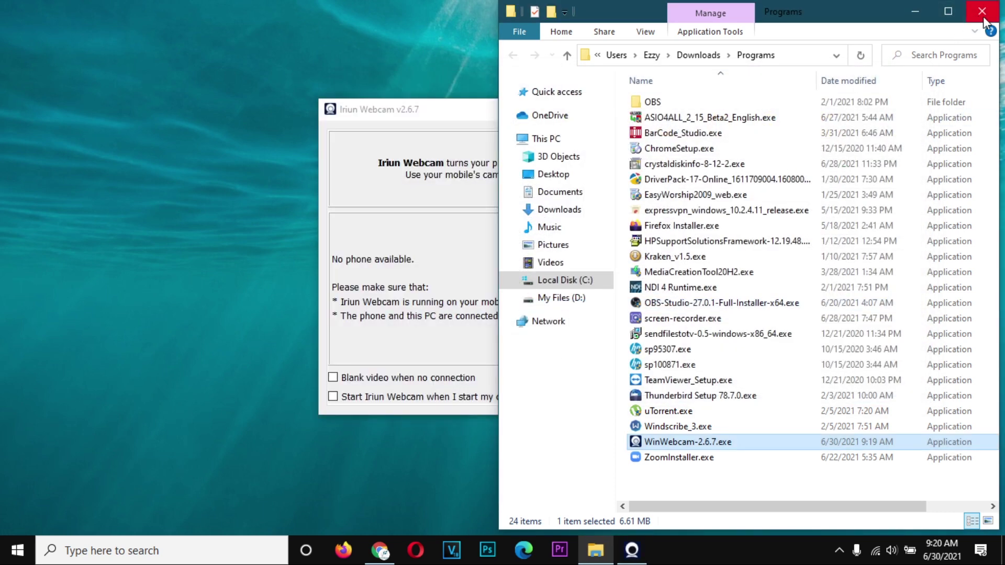
{"action": "left_click", "coordinate": [981, 12]}
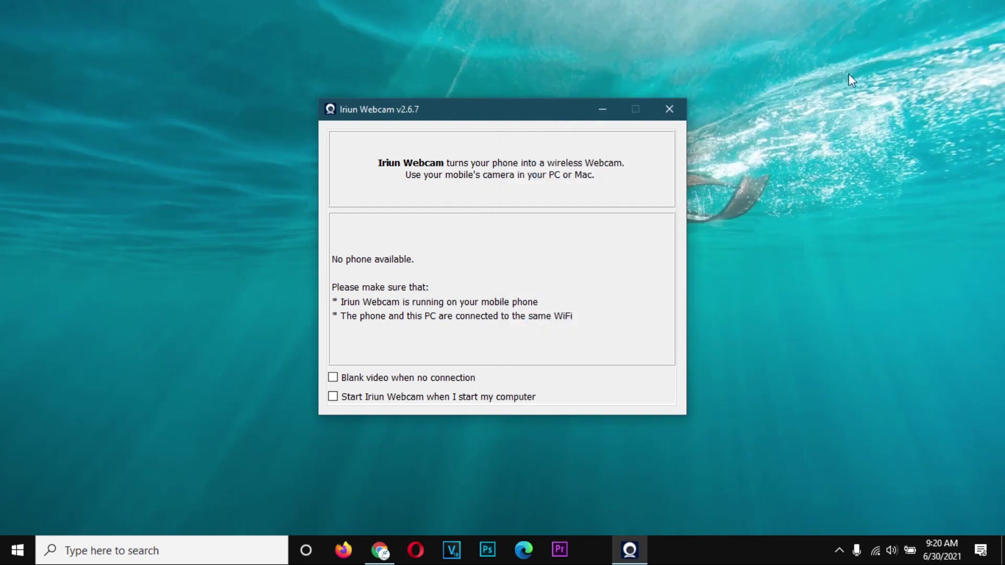
{"action": "left_click", "coordinate": [670, 111]}
{"action": "left_click", "coordinate": [166, 557]}
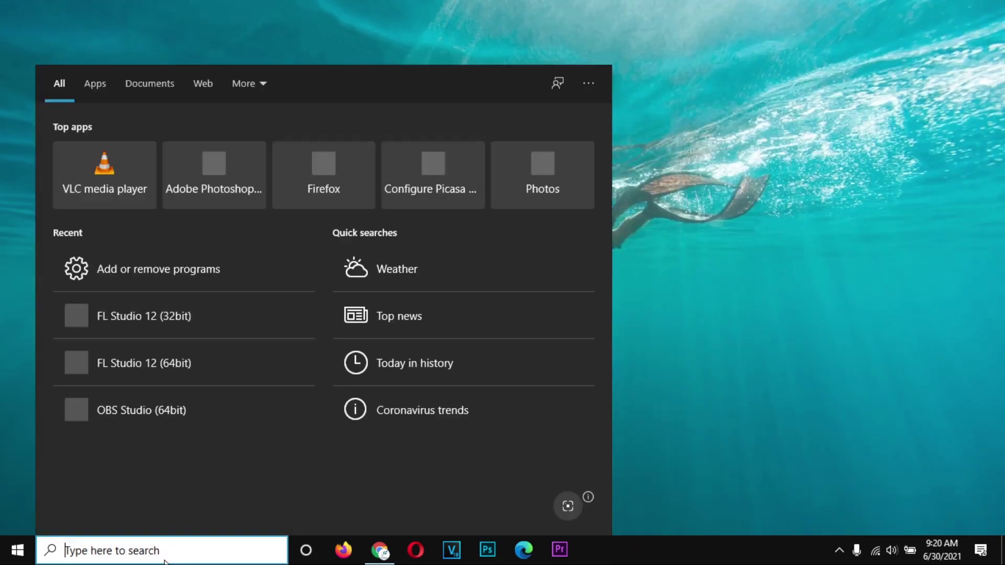
Search 'iriun' and launch Iriun Webcam from the results
{"action": "type", "text": "iru"}
{"action": "type", "text": "in"}
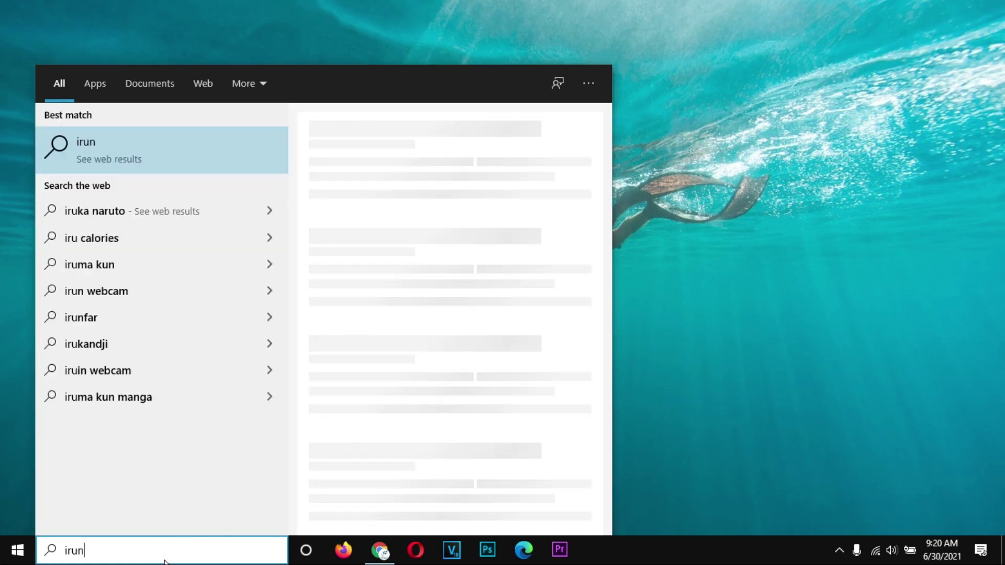
{"action": "key", "text": "BackSpace"}
{"action": "key", "text": "BackSpace"}
{"action": "key", "text": "BackSpace"}
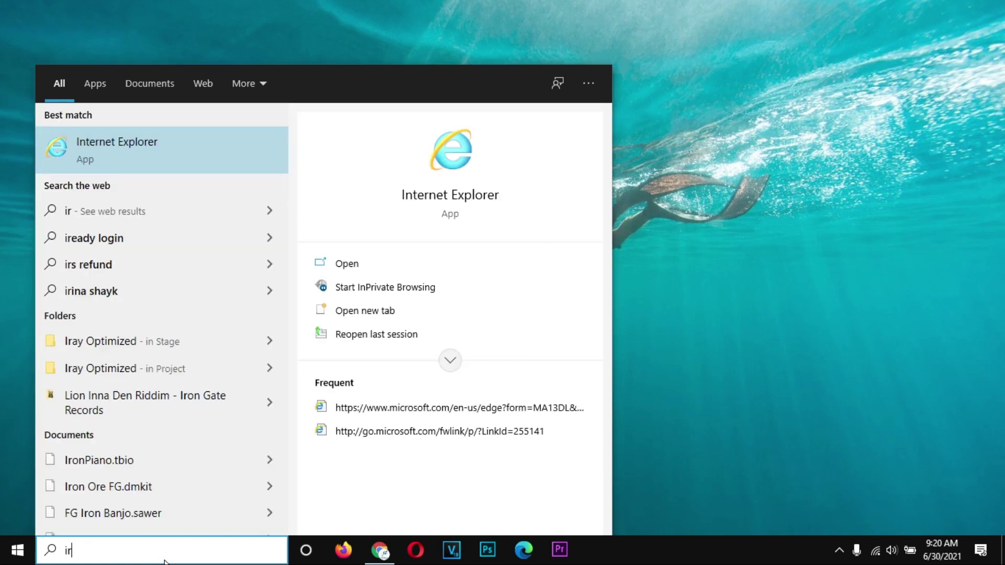
{"action": "type", "text": "iun"}
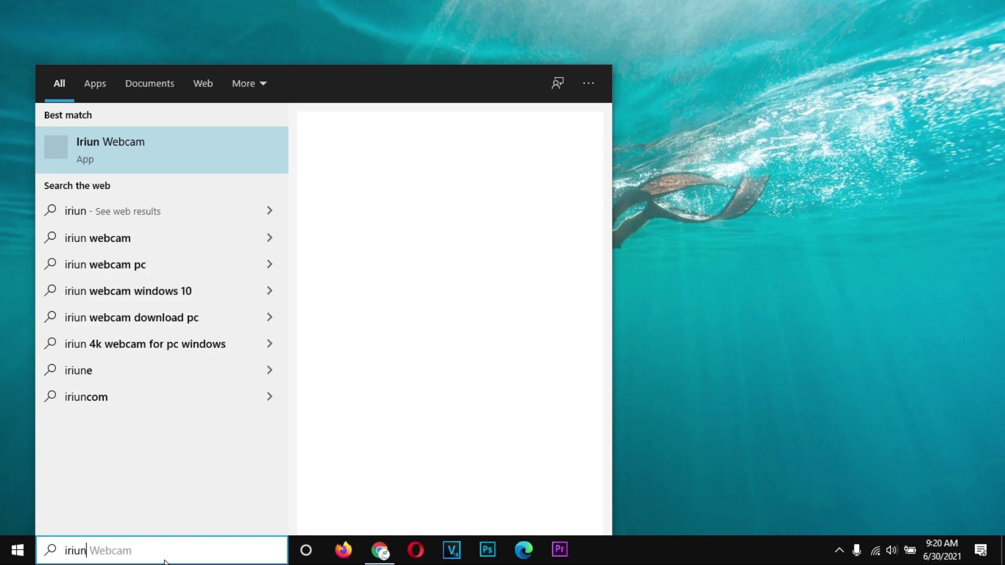
{"action": "key", "text": "Return"}
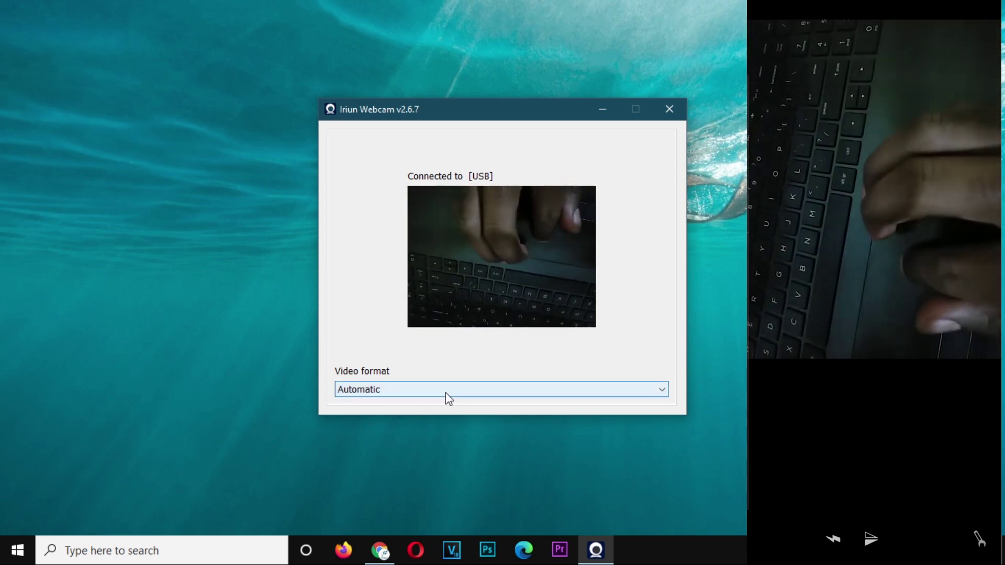
With the phone streaming over USB, open Iriun Webcam's video format list
{"action": "left_click", "coordinate": [445, 391]}
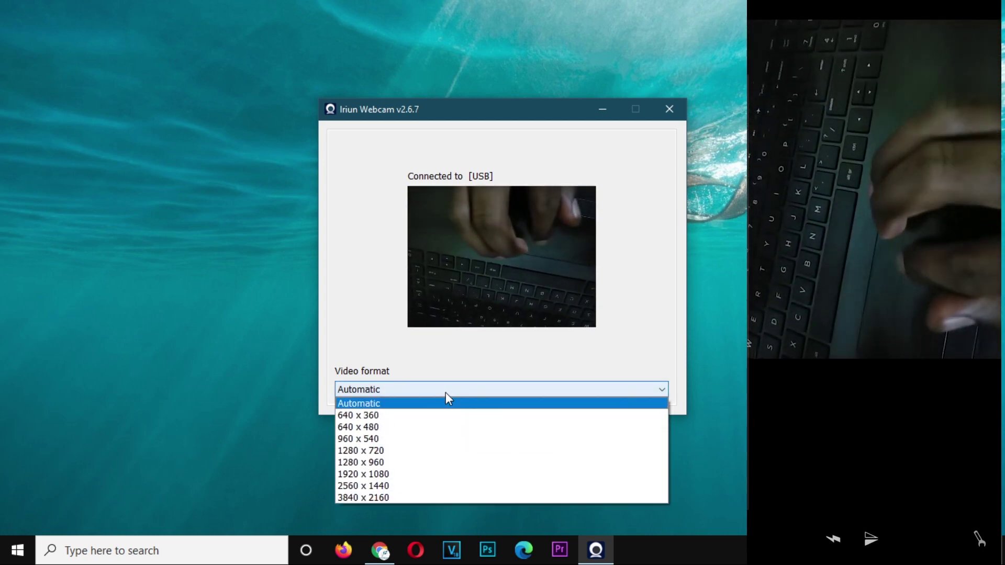
Choose 1920 x 1080 as Iriun Webcam's video format
{"action": "left_click", "coordinate": [377, 474]}
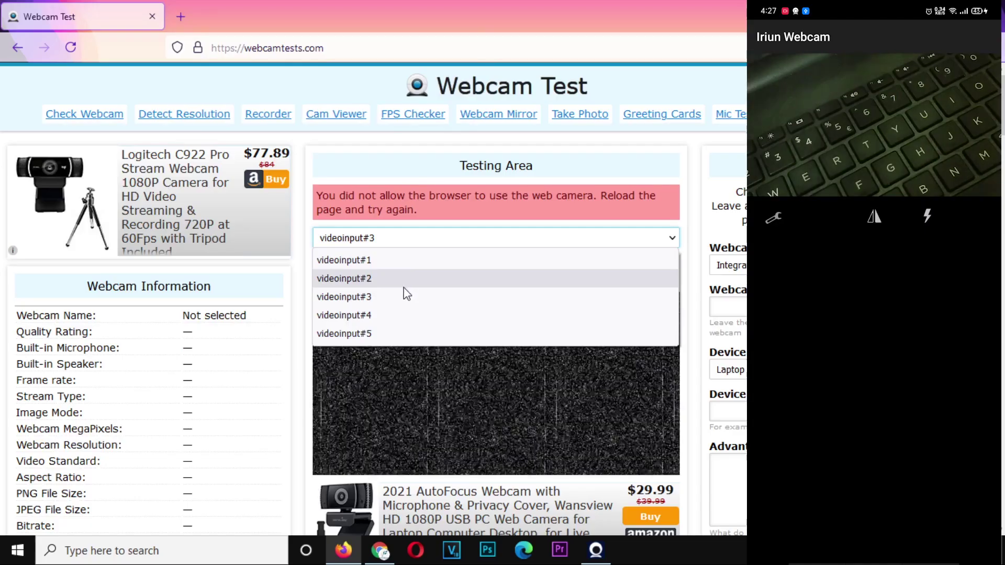
Test videoinput#3 on webcamtests.com and allow the site to use the camera
{"action": "left_click", "coordinate": [401, 296]}
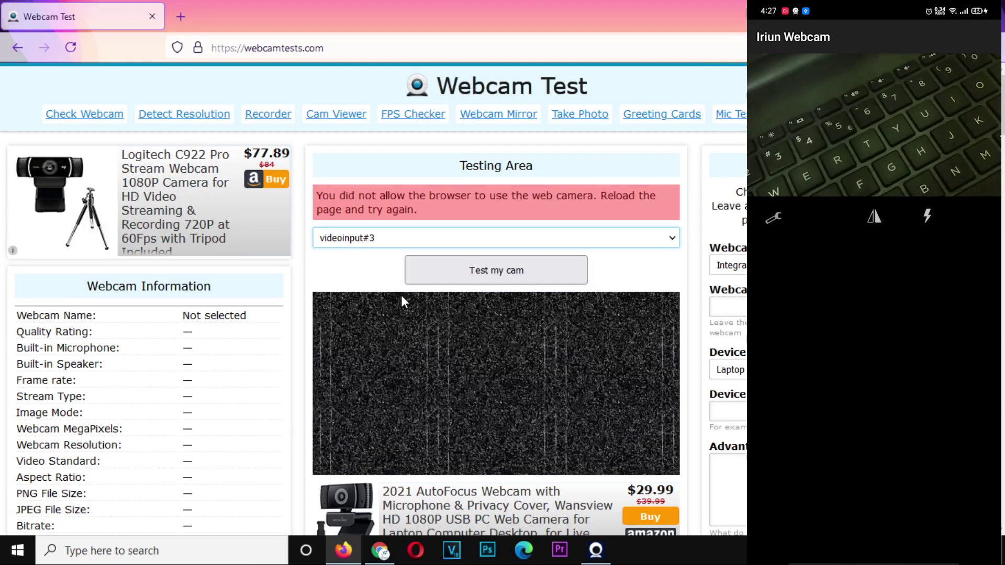
{"action": "left_click", "coordinate": [454, 270]}
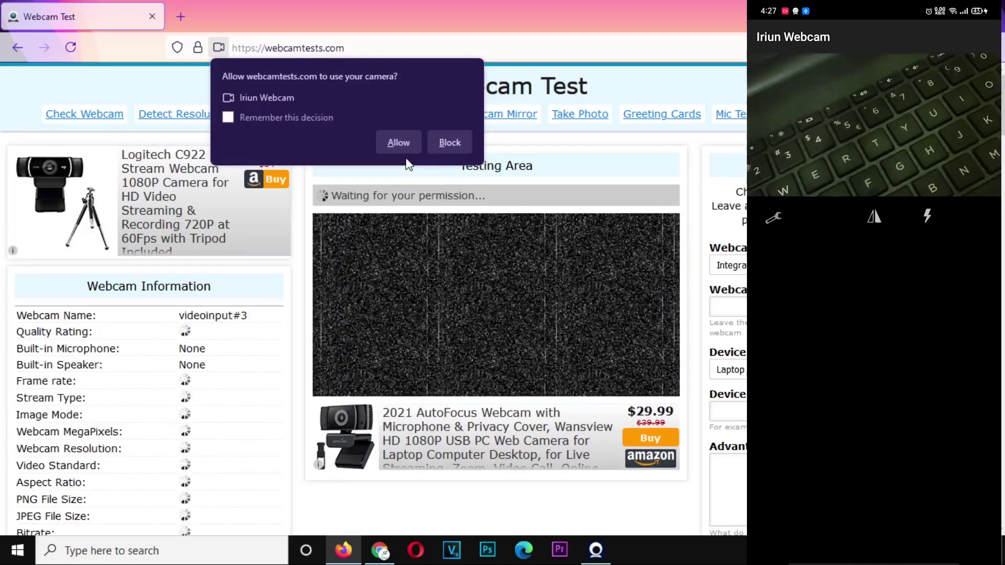
{"action": "left_click", "coordinate": [397, 142]}
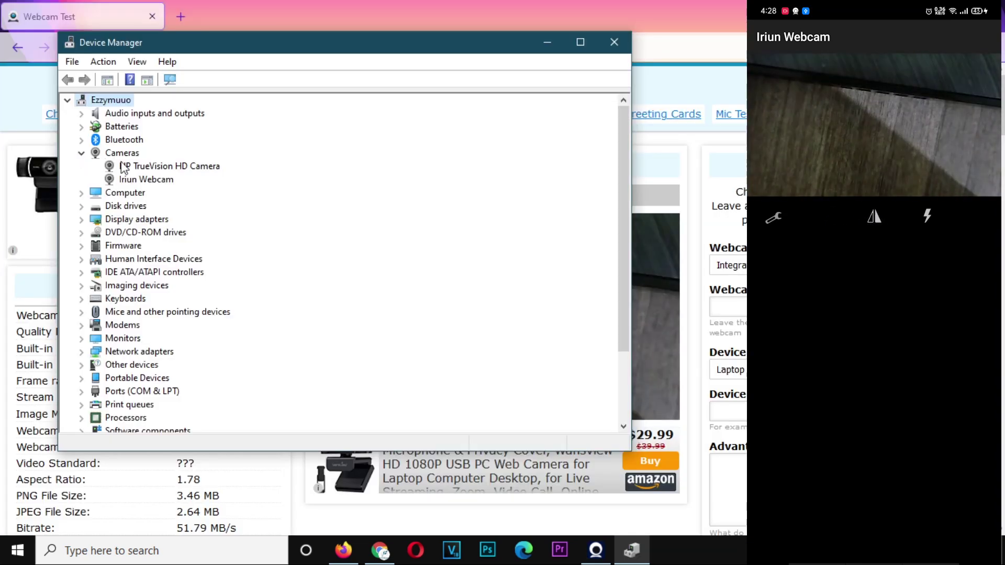
Compare the Iriun Webcam and HP TrueVision HD Camera entries under Cameras in Device Manager
{"action": "left_click", "coordinate": [128, 183]}
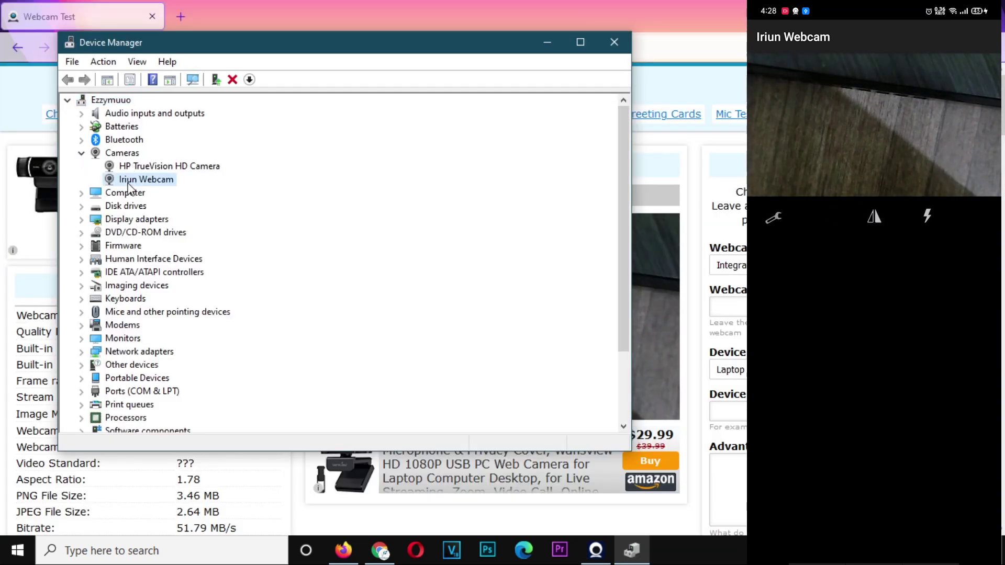
{"action": "left_click", "coordinate": [139, 165]}
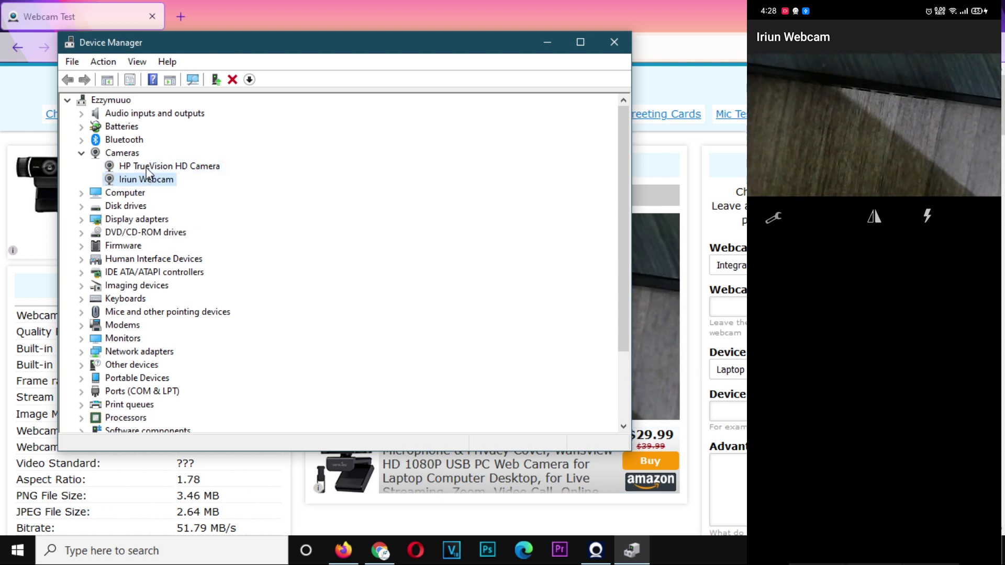
{"action": "left_click", "coordinate": [160, 179]}
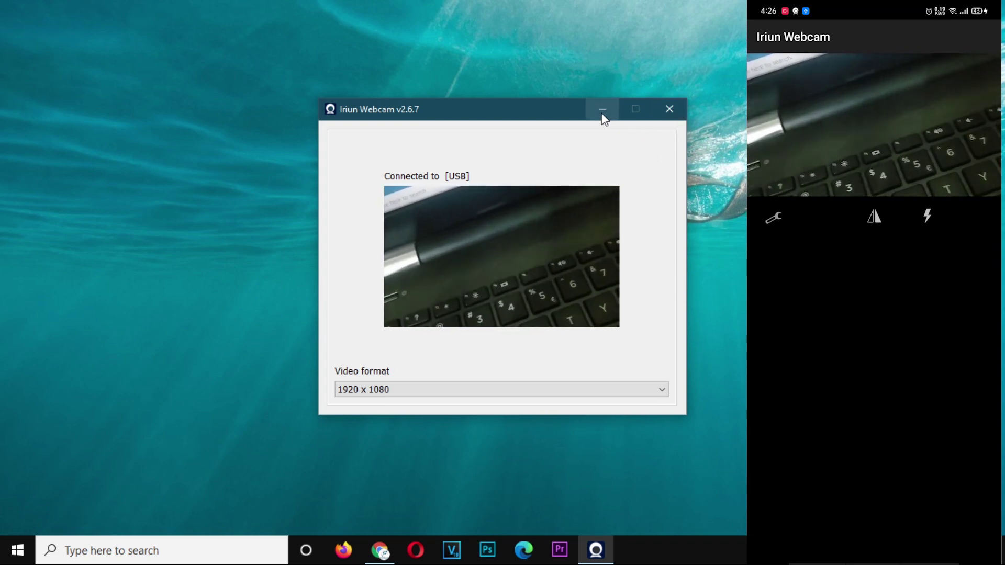
Minimize the Iriun Webcam window and launch OBS Studio from Start search with 'ob'
{"action": "left_click", "coordinate": [602, 110]}
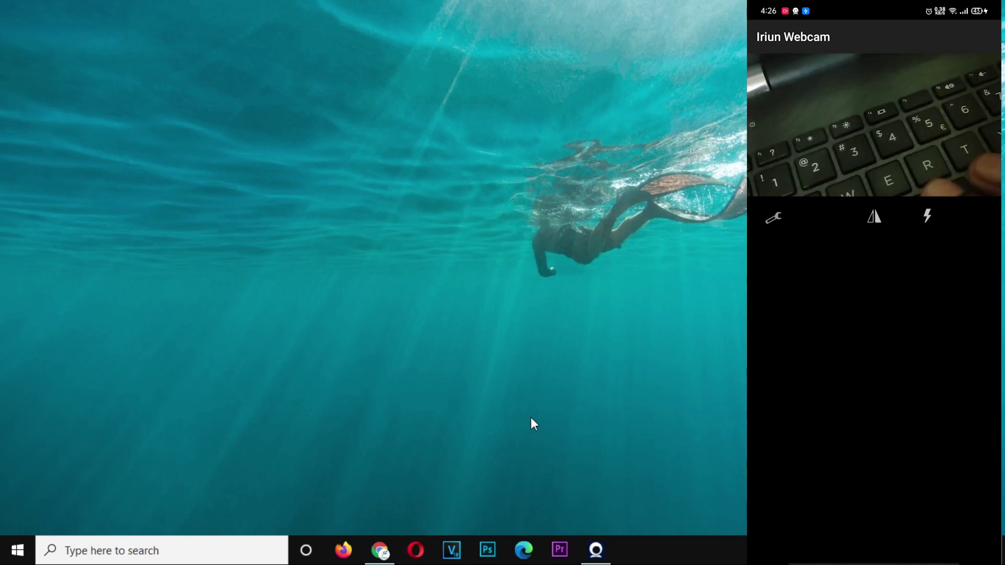
{"action": "key", "text": "super"}
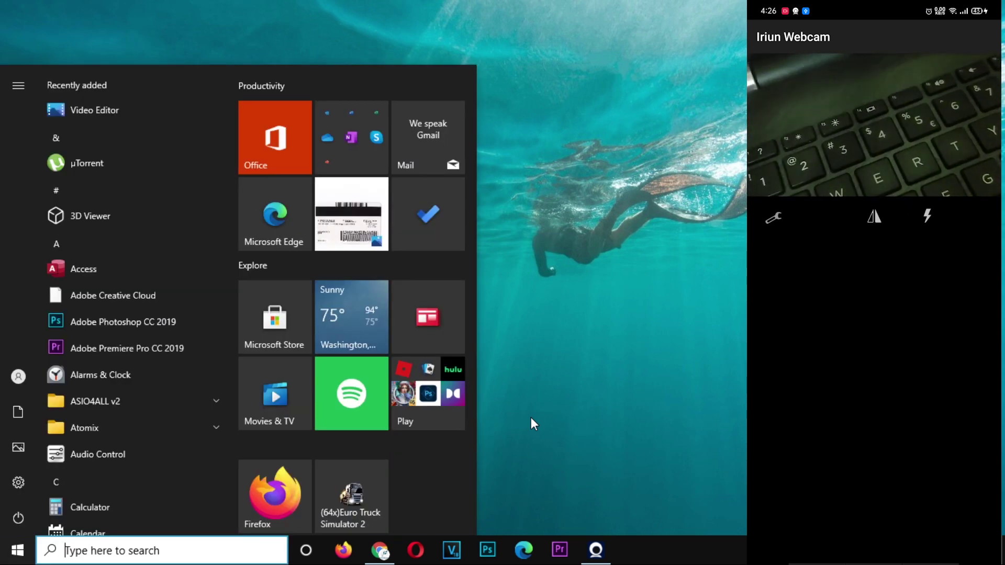
{"action": "type", "text": "obs"}
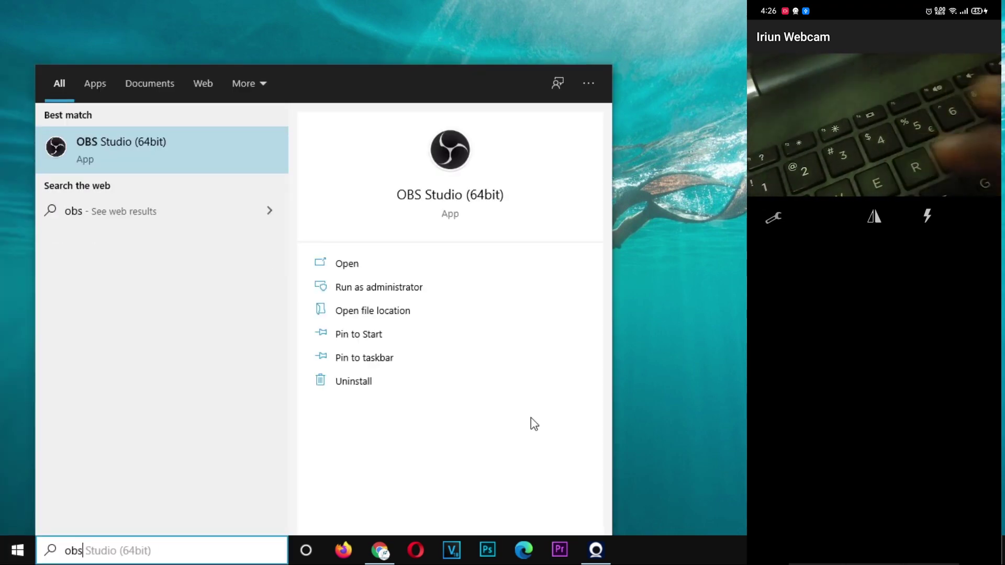
{"action": "key", "text": "Return"}
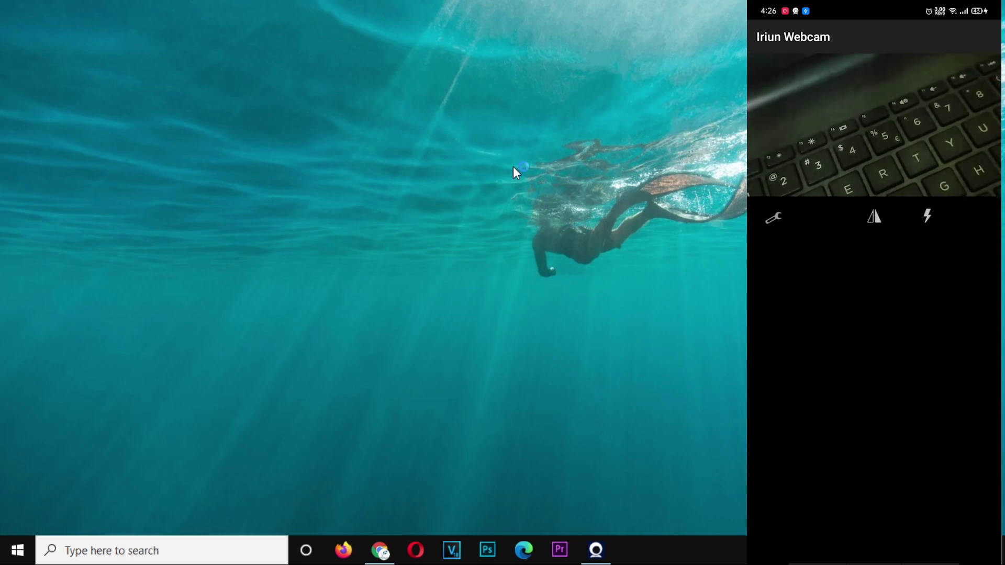
Open the Camera app via Start search 'came', check the phone feed, then return to the desktop
{"action": "type", "text": "came"}
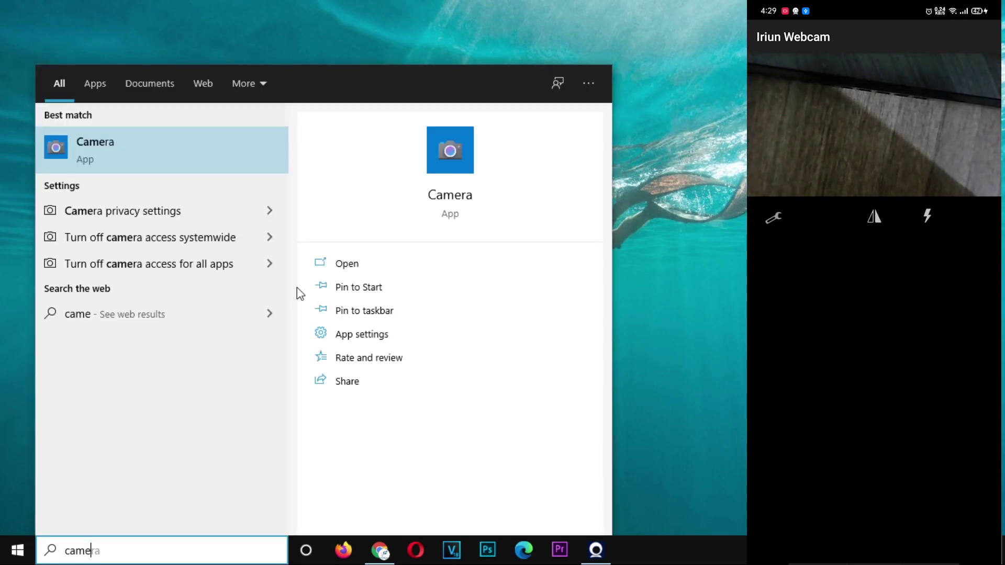
{"action": "key", "text": "Return"}
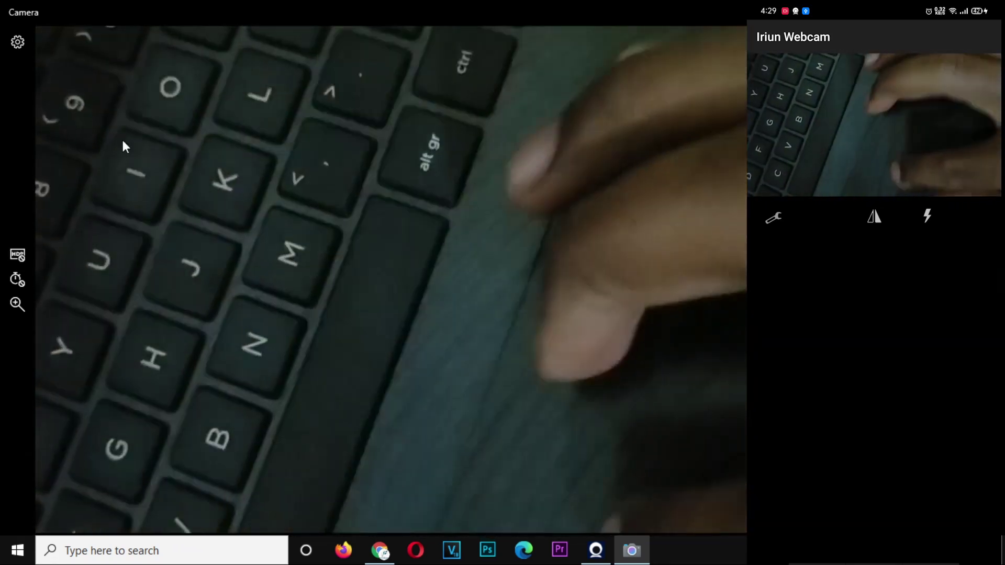
{"action": "key", "text": "super+d"}
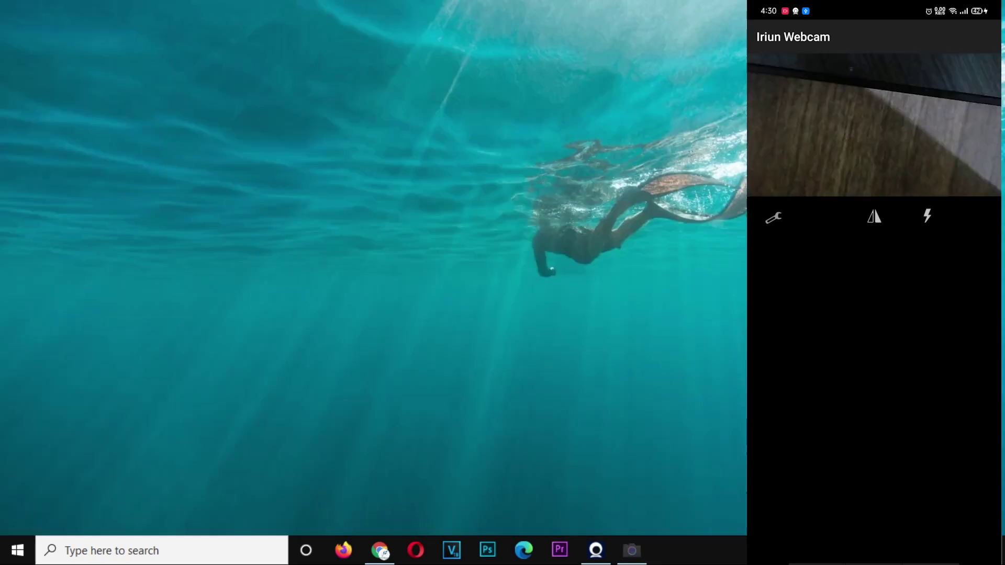
Restore Iriun Webcam, zoom the phone camera, close the window, then open its tray icon menu
{"action": "left_click", "coordinate": [595, 550]}
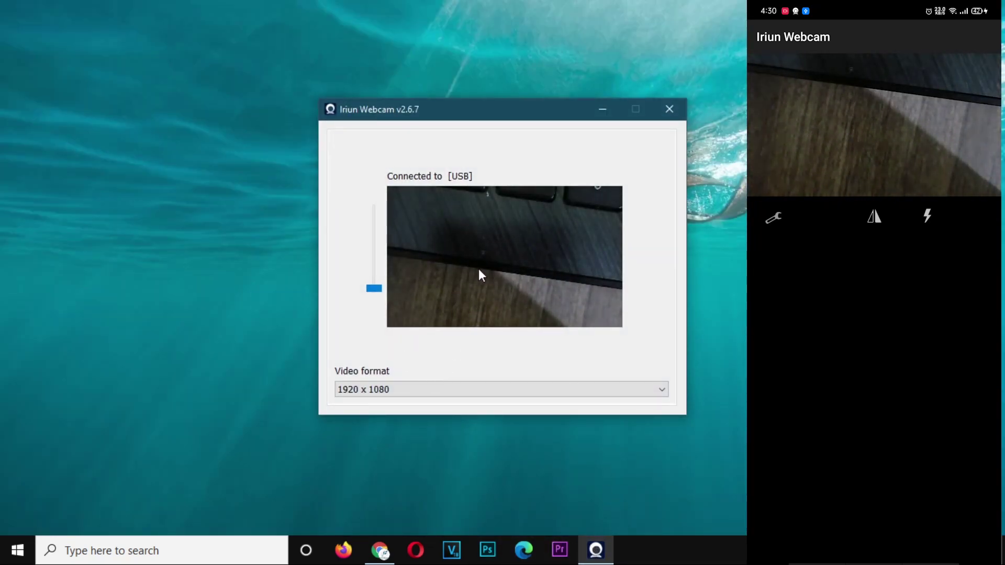
{"action": "left_click_drag", "start_coordinate": [374, 288], "coordinate": [392, 348]}
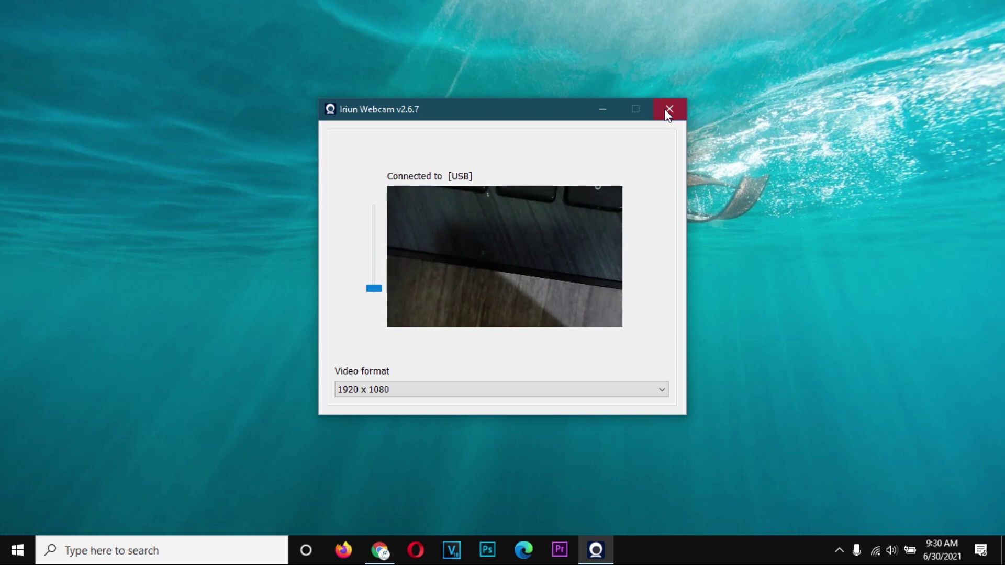
{"action": "left_click", "coordinate": [669, 110]}
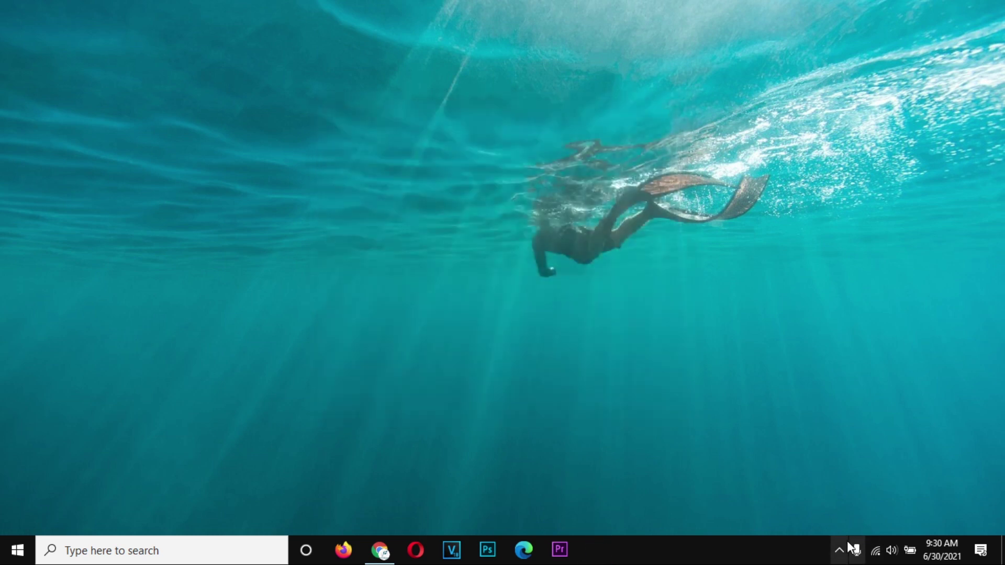
{"action": "left_click", "coordinate": [839, 552]}
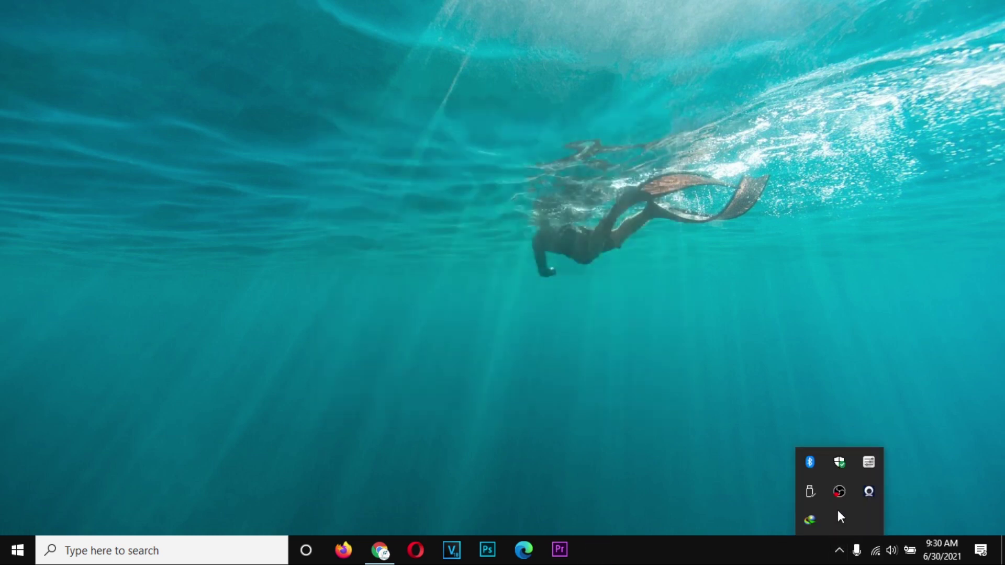
{"action": "right_click", "coordinate": [868, 492]}
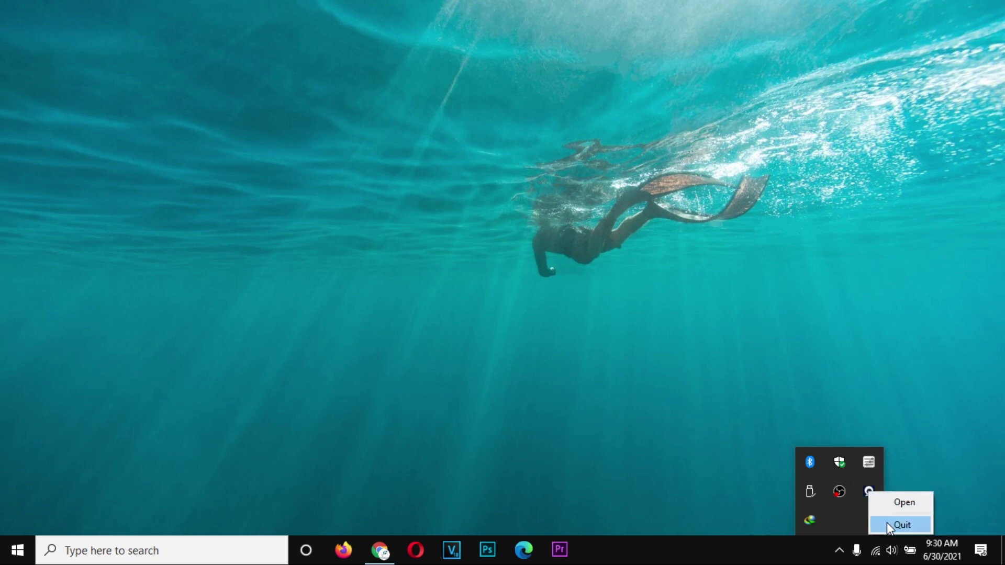